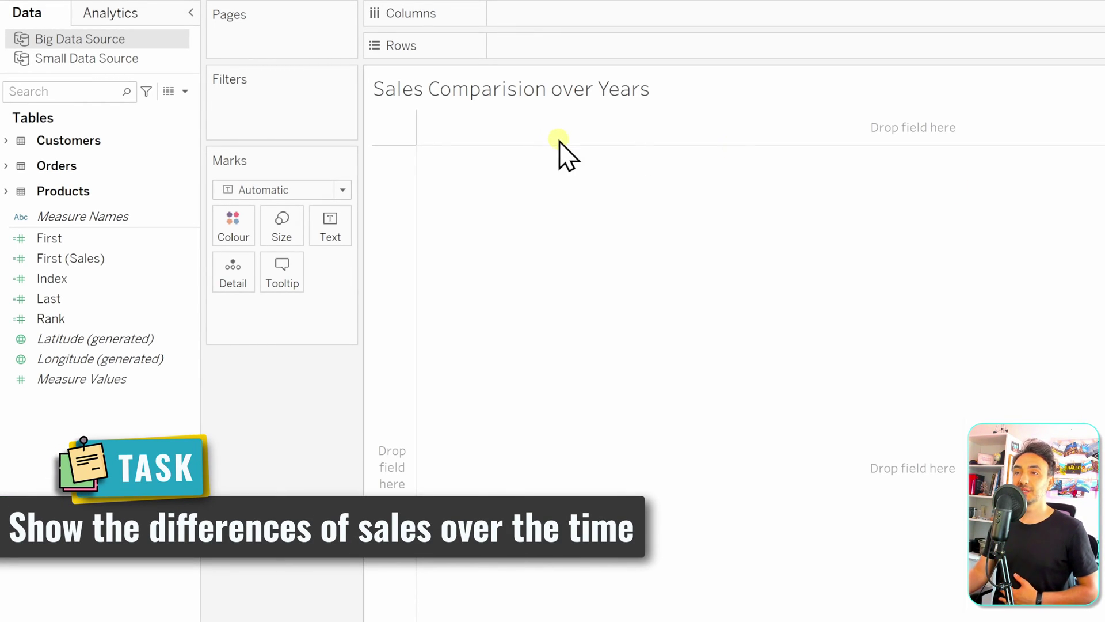
Step: Place Order Date years on both Columns and Rows
{"action": "left_click", "coordinate": [6, 167]}
{"action": "left_click", "coordinate": [86, 208]}
{"action": "left_click_drag", "start_coordinate": [86, 207], "coordinate": [564, 26]}
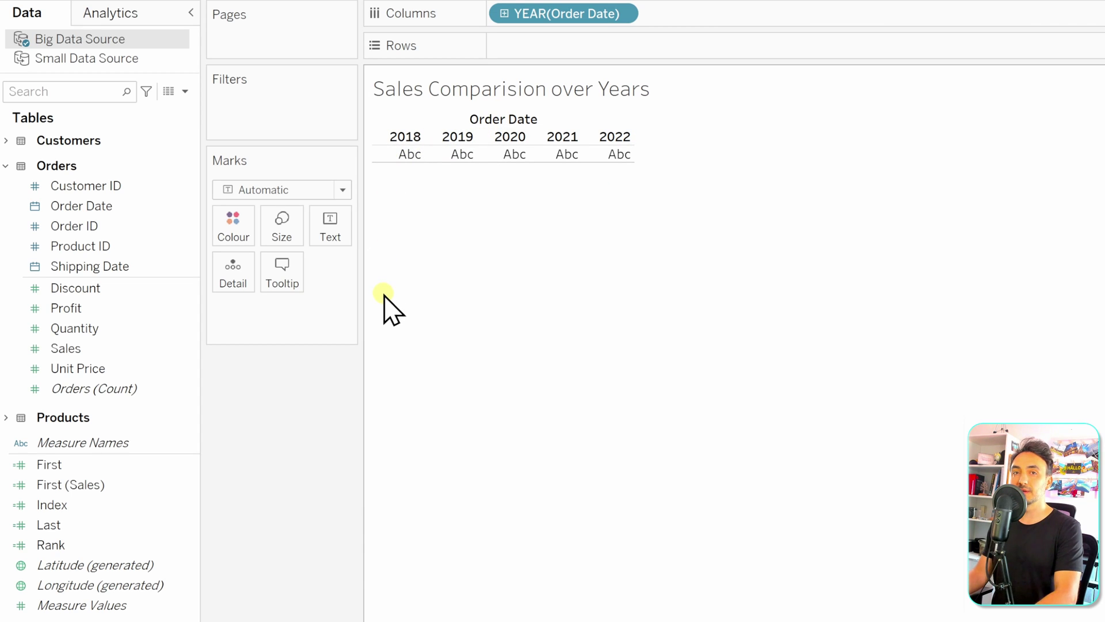
{"action": "left_click_drag", "start_coordinate": [569, 14], "coordinate": [717, 46]}
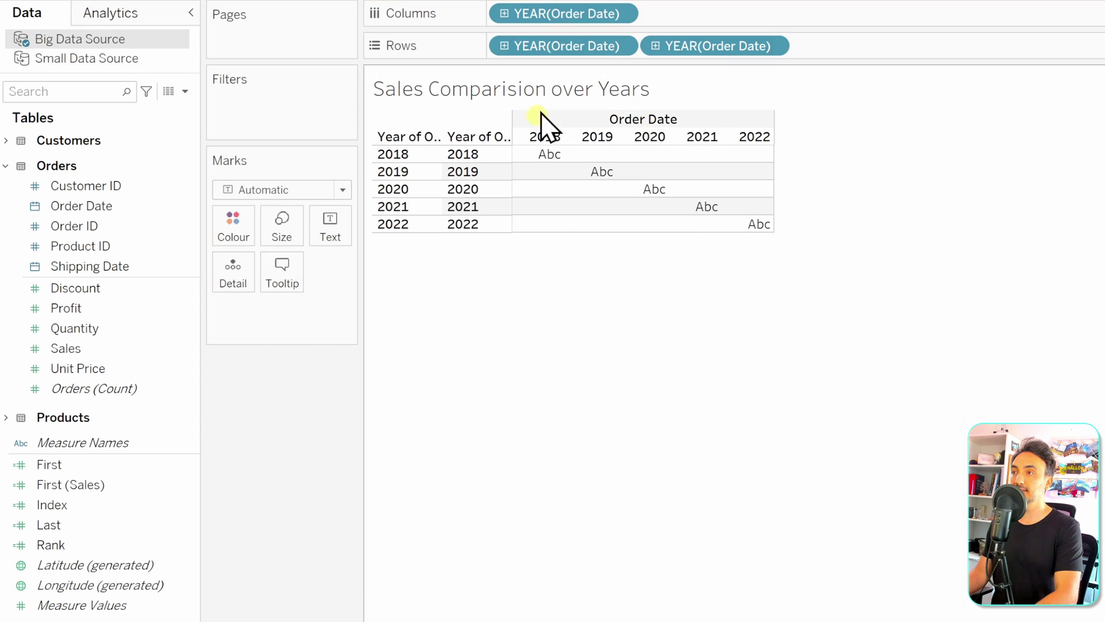
Step: Change the two Order Date row pills to Quarter and Month
{"action": "right_click", "coordinate": [563, 48]}
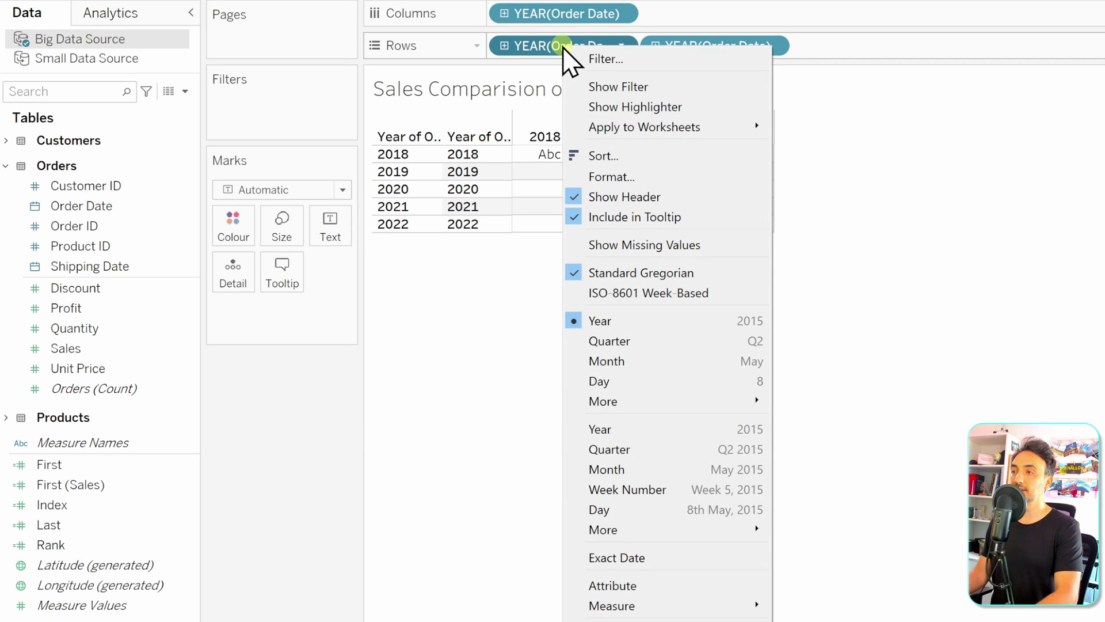
{"action": "left_click", "coordinate": [656, 342]}
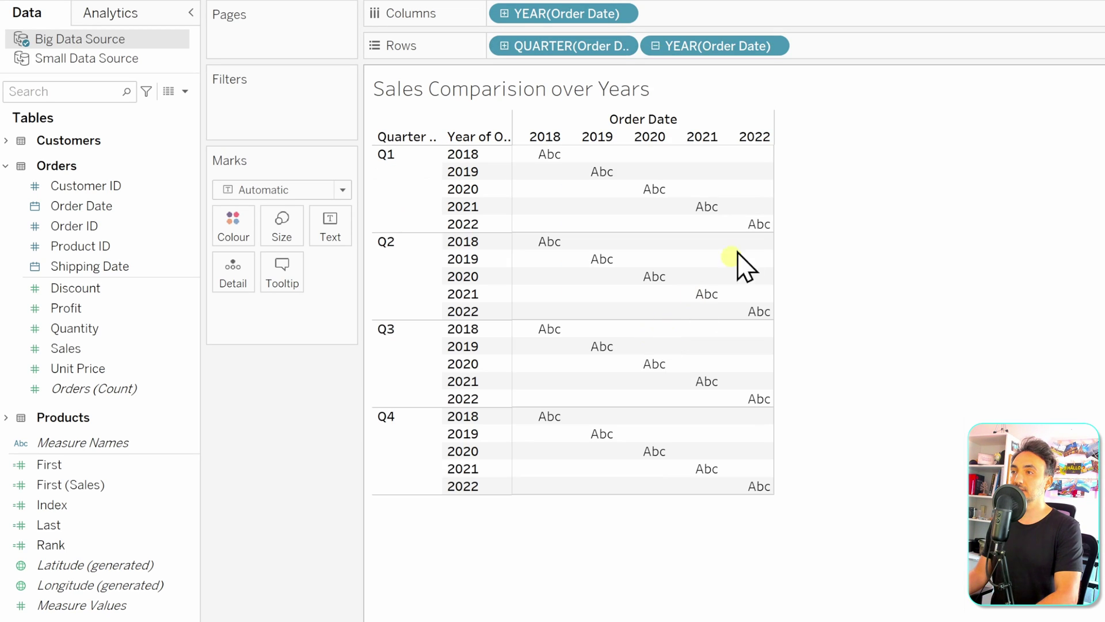
{"action": "right_click", "coordinate": [705, 47]}
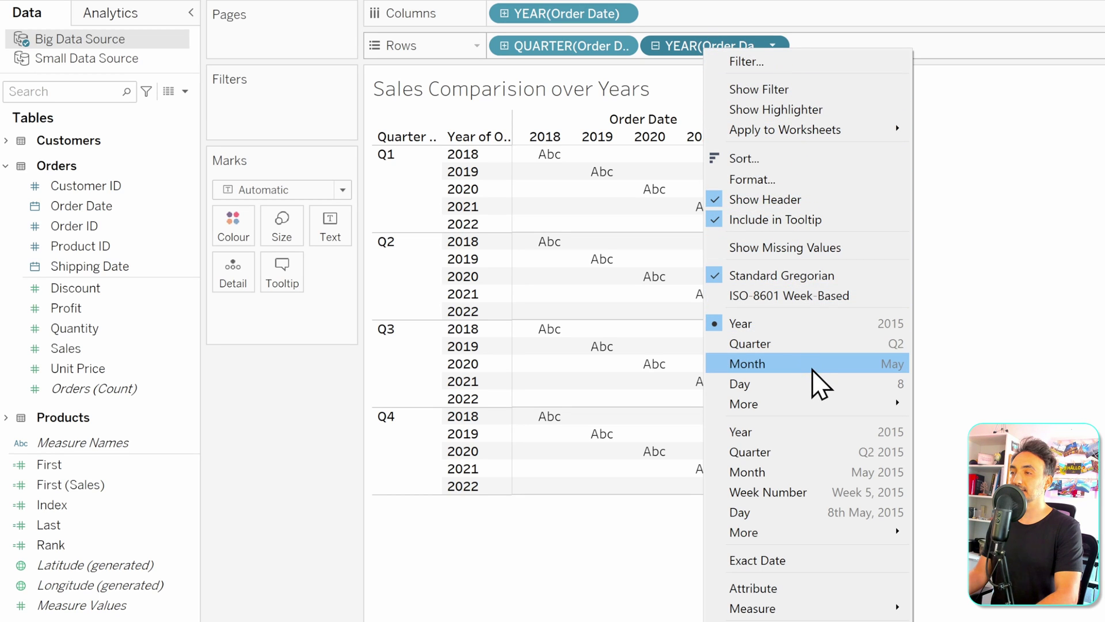
{"action": "left_click", "coordinate": [818, 383]}
Step: Make the rows taller, widen the year columns, and drop Sales into the cells
{"action": "left_click_drag", "start_coordinate": [419, 354], "coordinate": [419, 396]}
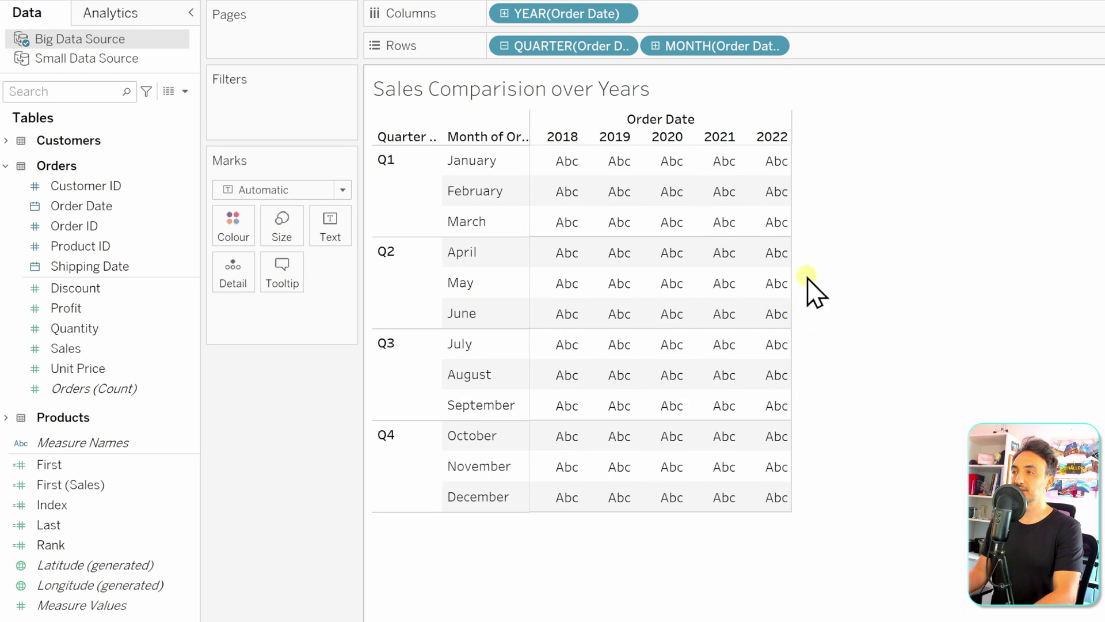
{"action": "left_click_drag", "start_coordinate": [791, 165], "coordinate": [870, 165]}
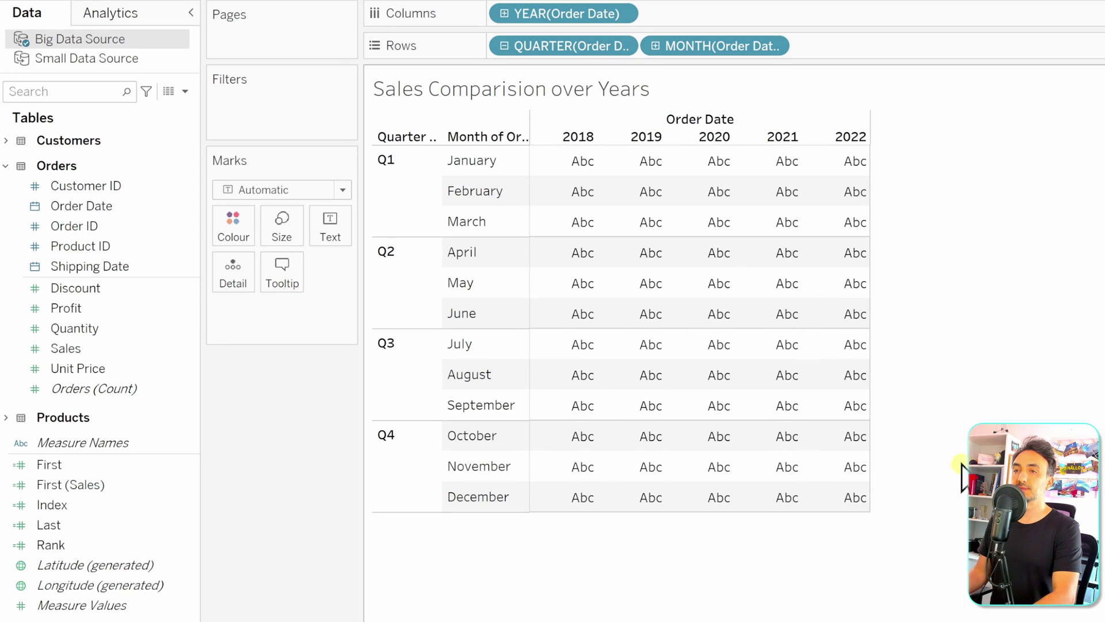
{"action": "left_click_drag", "start_coordinate": [66, 348], "coordinate": [720, 338]}
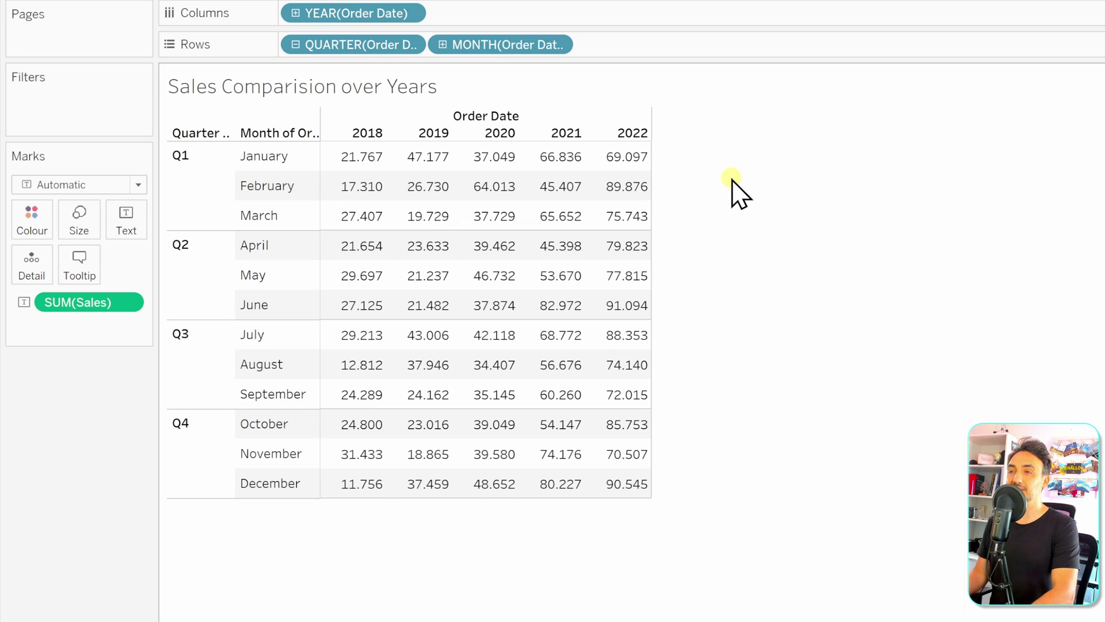
Step: Open the options menu for the SUM(Sales) values in the crosstab
{"action": "right_click", "coordinate": [87, 305]}
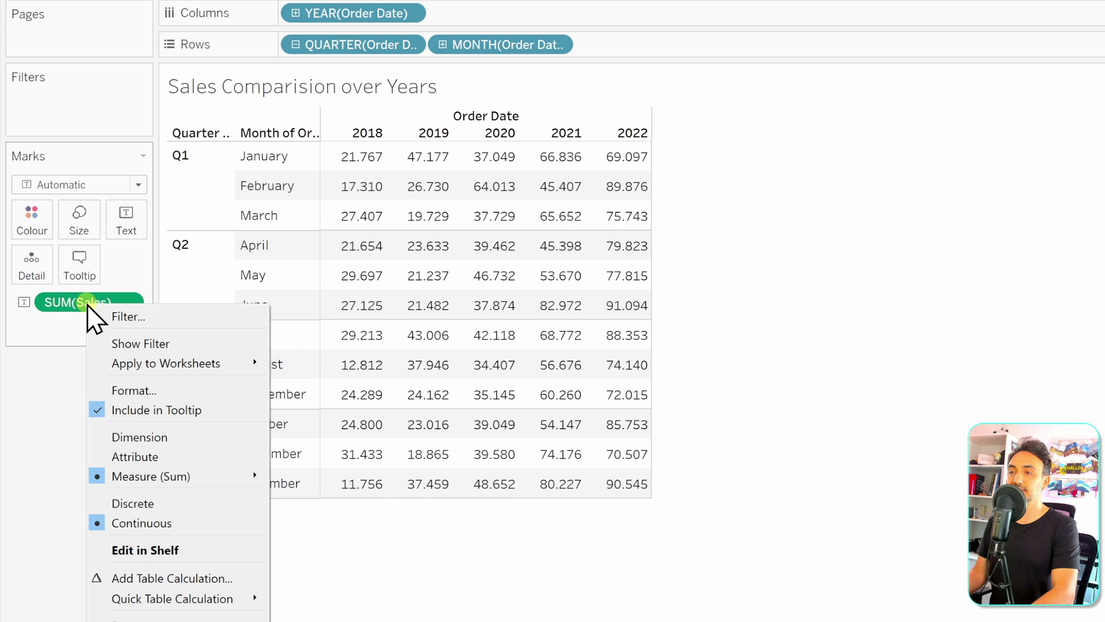
Step: Add a Difference From table calculation computed across the table, relative to Previous
{"action": "left_click", "coordinate": [202, 578]}
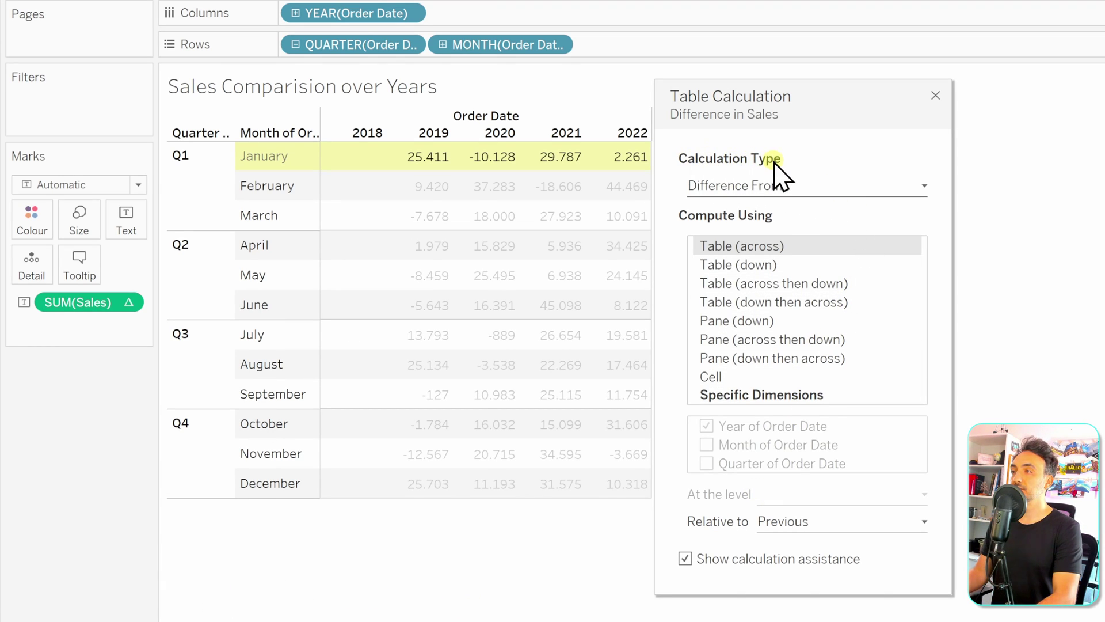
{"action": "left_click", "coordinate": [803, 187]}
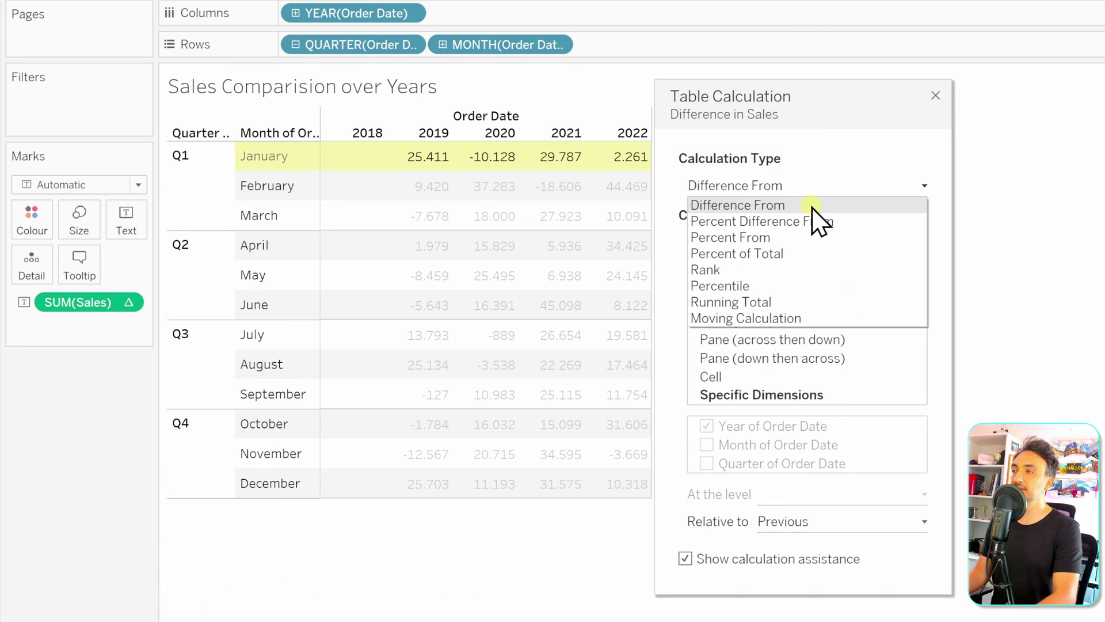
{"action": "left_click", "coordinate": [813, 208]}
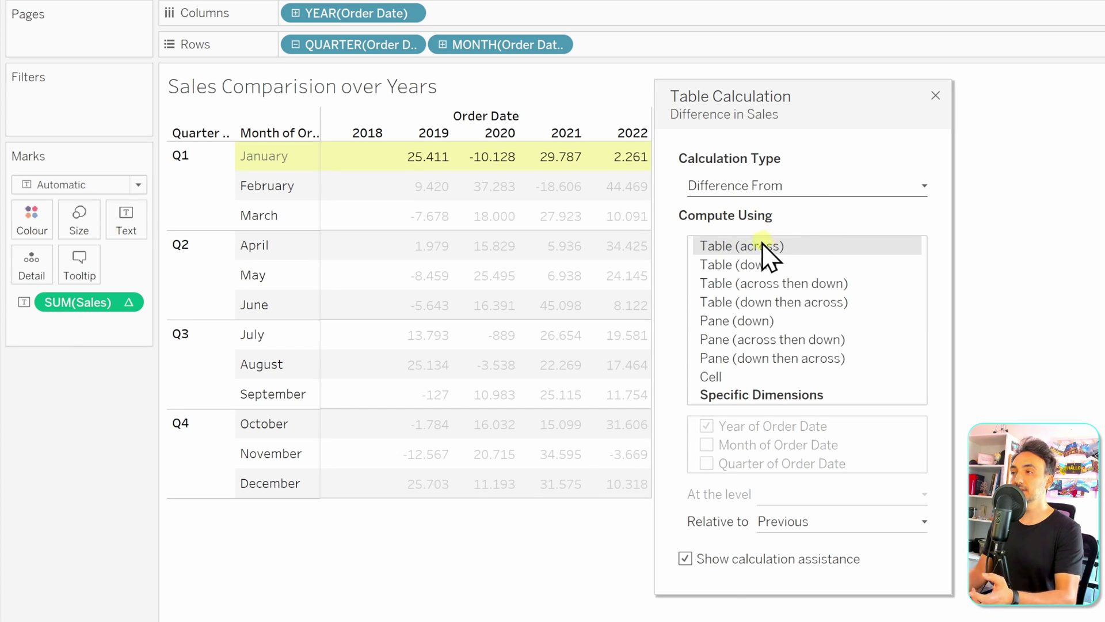
{"action": "mouse_move", "coordinate": [426, 173]}
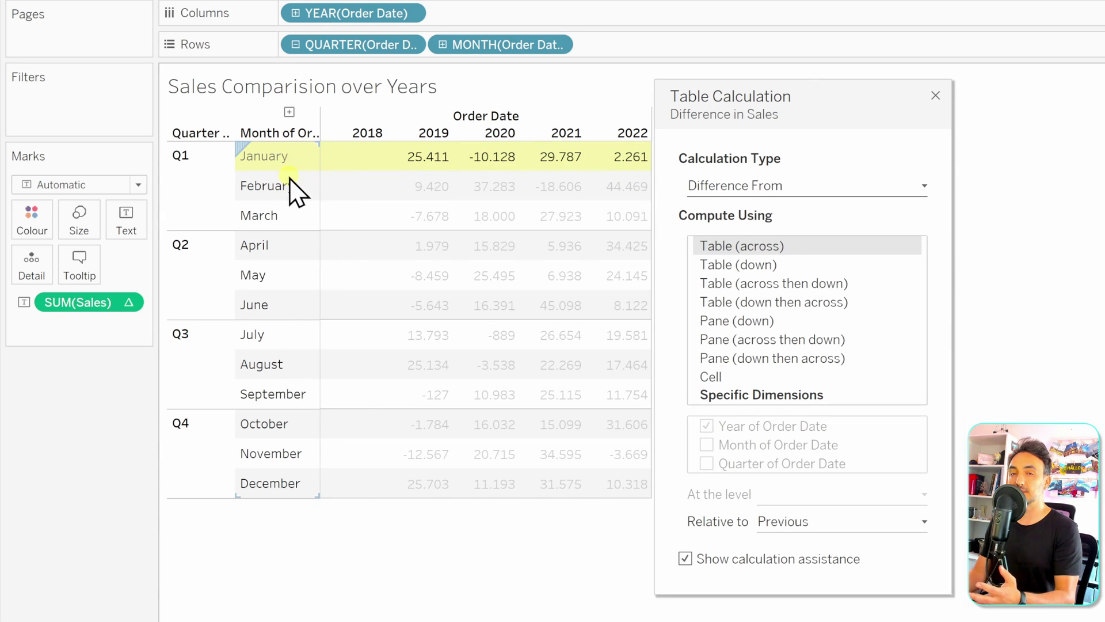
{"action": "left_click", "coordinate": [766, 268]}
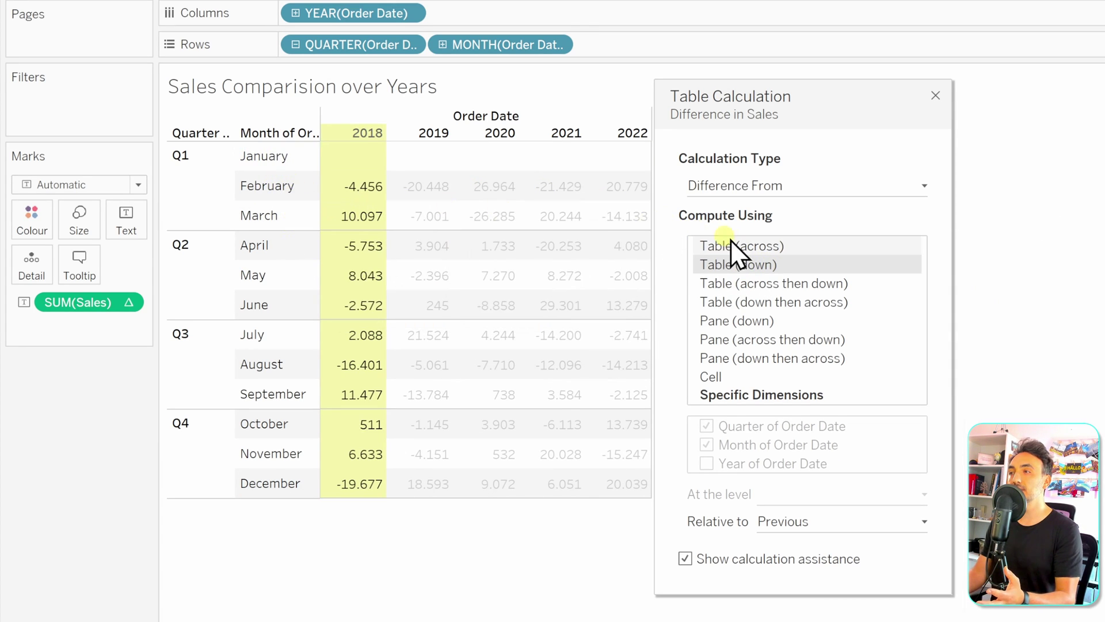
{"action": "left_click", "coordinate": [797, 248]}
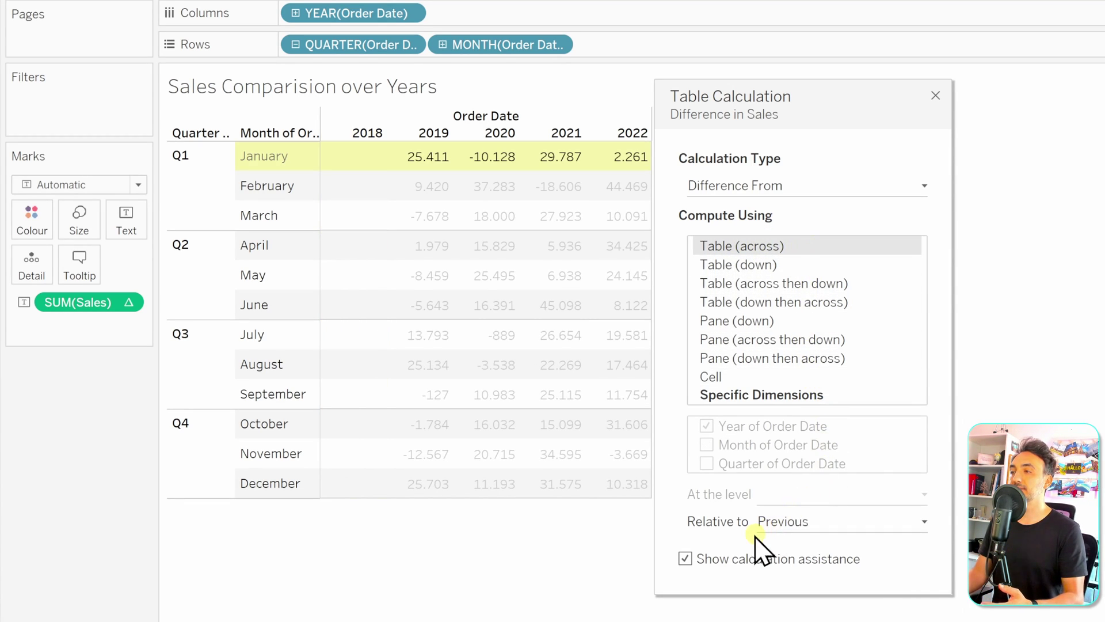
{"action": "left_click", "coordinate": [812, 528]}
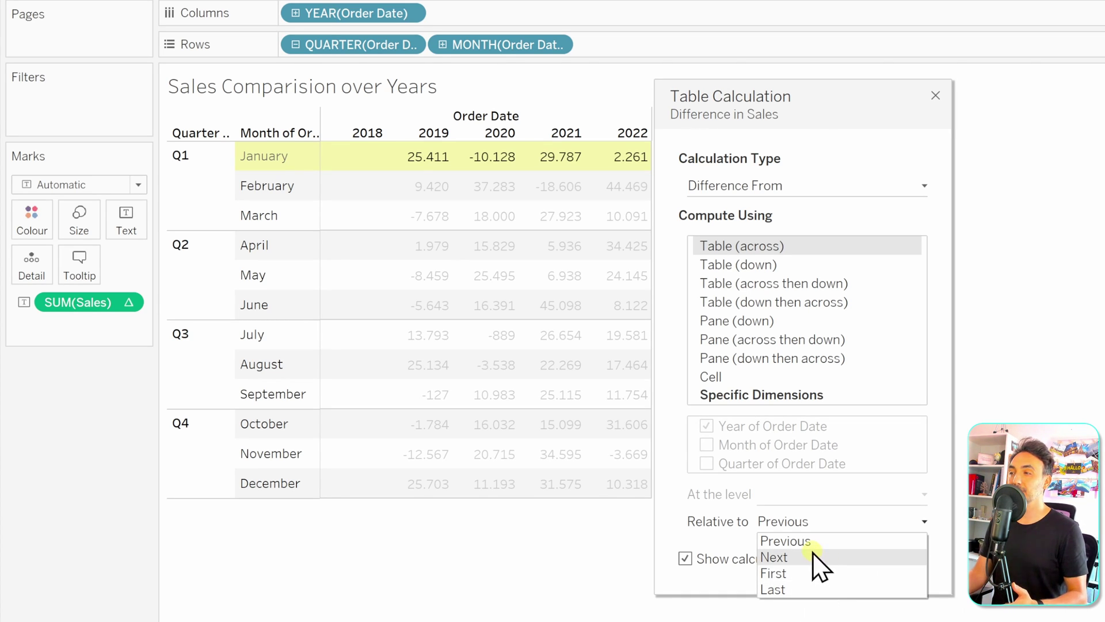
{"action": "left_click", "coordinate": [768, 525]}
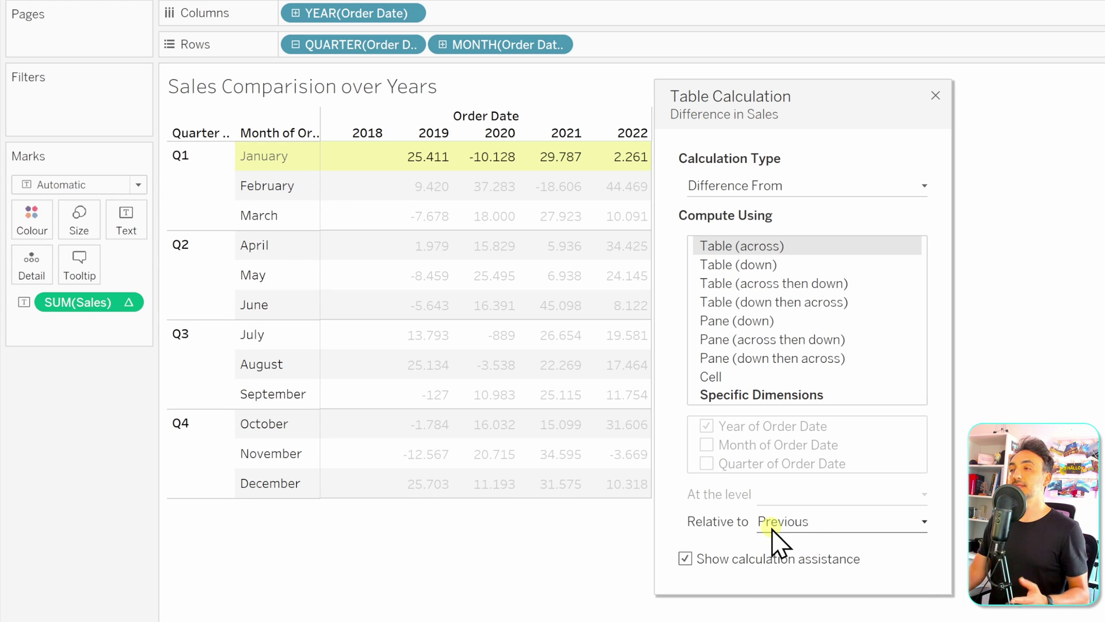
{"action": "mouse_move", "coordinate": [632, 165]}
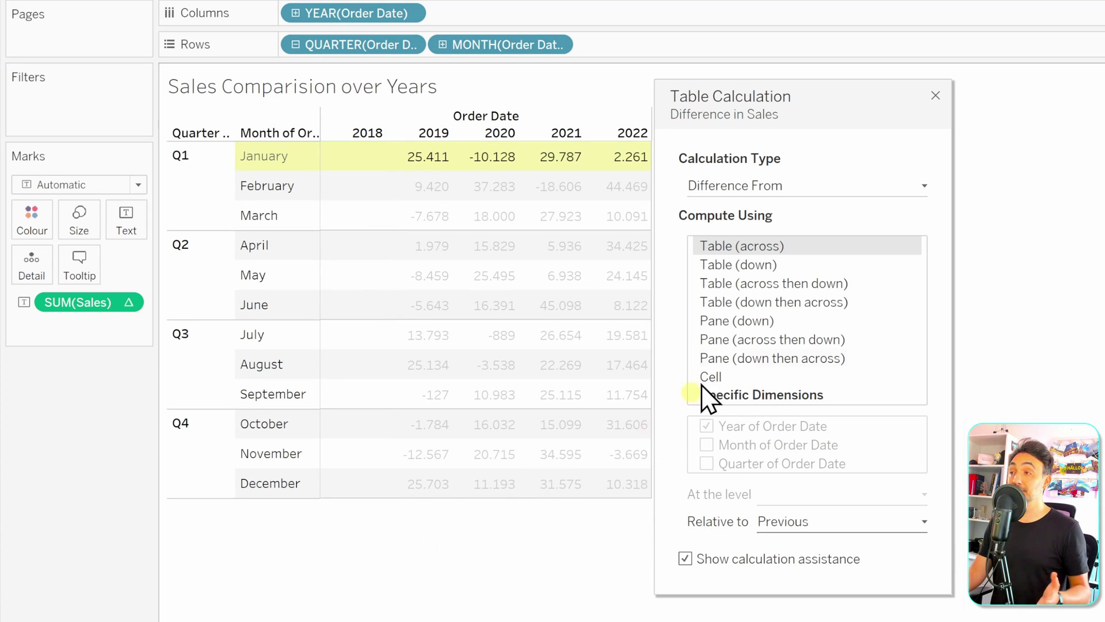
{"action": "left_click", "coordinate": [936, 96]}
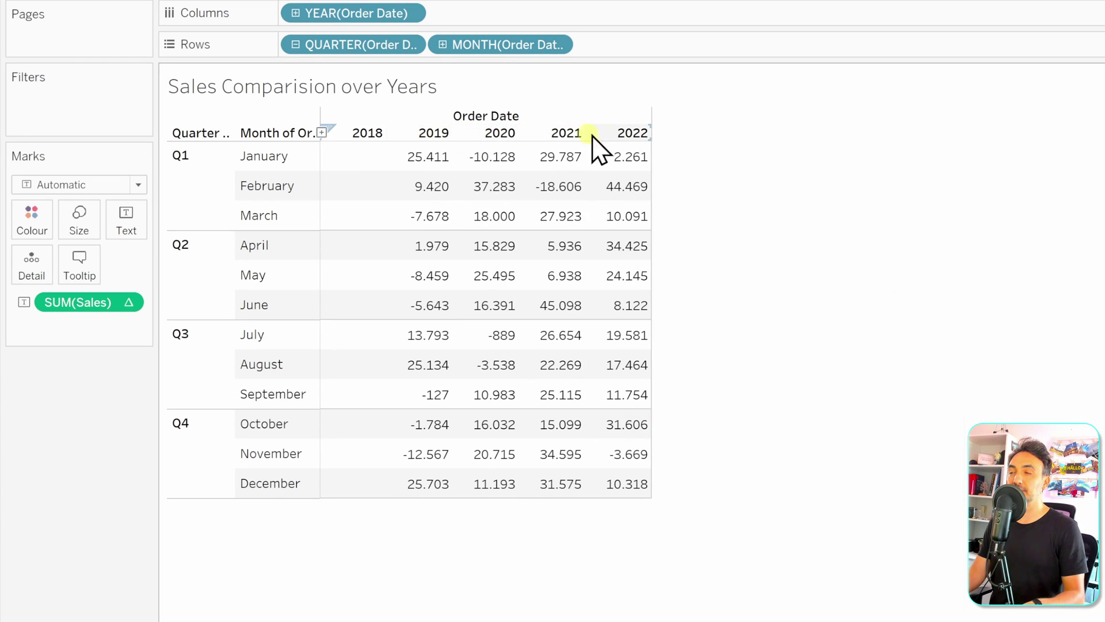
Step: Filter YEAR(Order Date) to 2021 and 2022 and add plain Sales beside the differences
{"action": "right_click", "coordinate": [368, 13]}
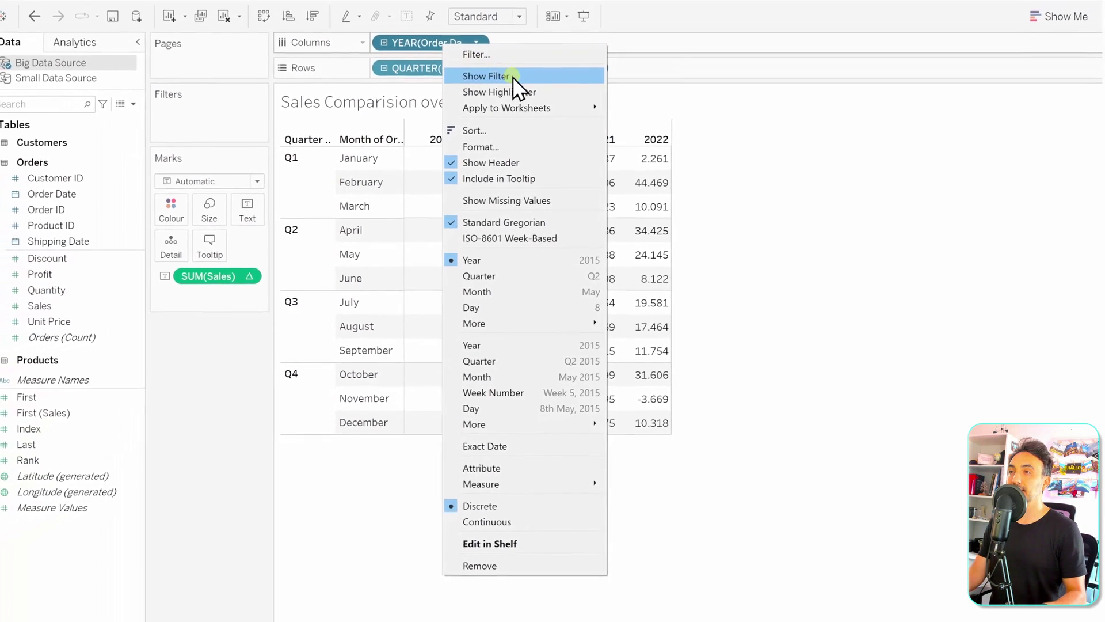
{"action": "left_click", "coordinate": [512, 77]}
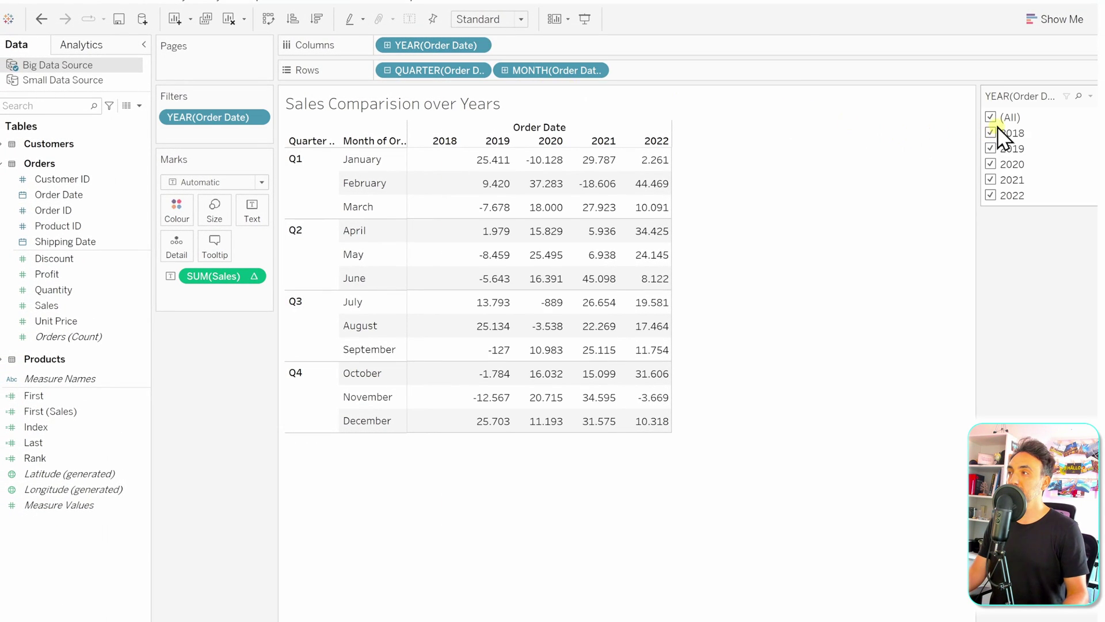
{"action": "left_click", "coordinate": [995, 119]}
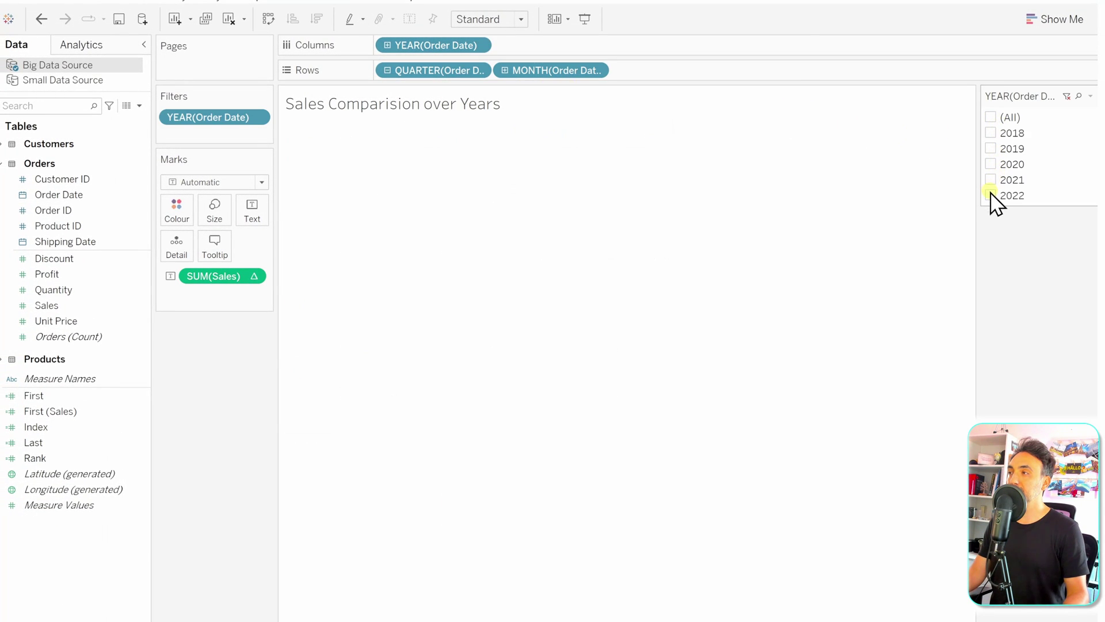
{"action": "left_click", "coordinate": [991, 196]}
{"action": "left_click", "coordinate": [991, 180]}
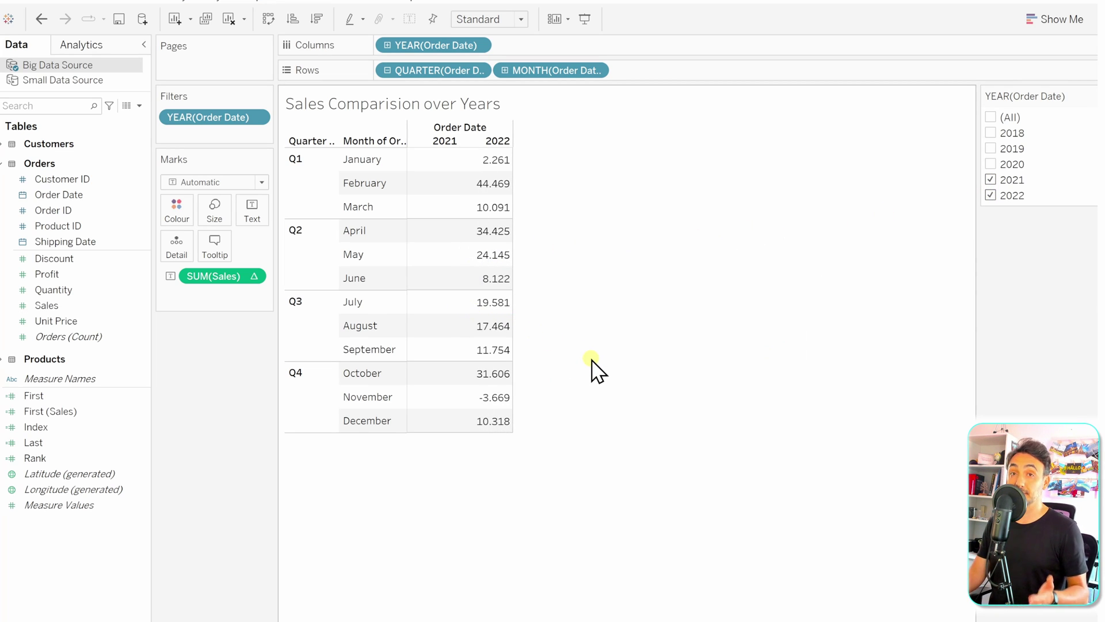
{"action": "left_click_drag", "start_coordinate": [57, 309], "coordinate": [464, 341]}
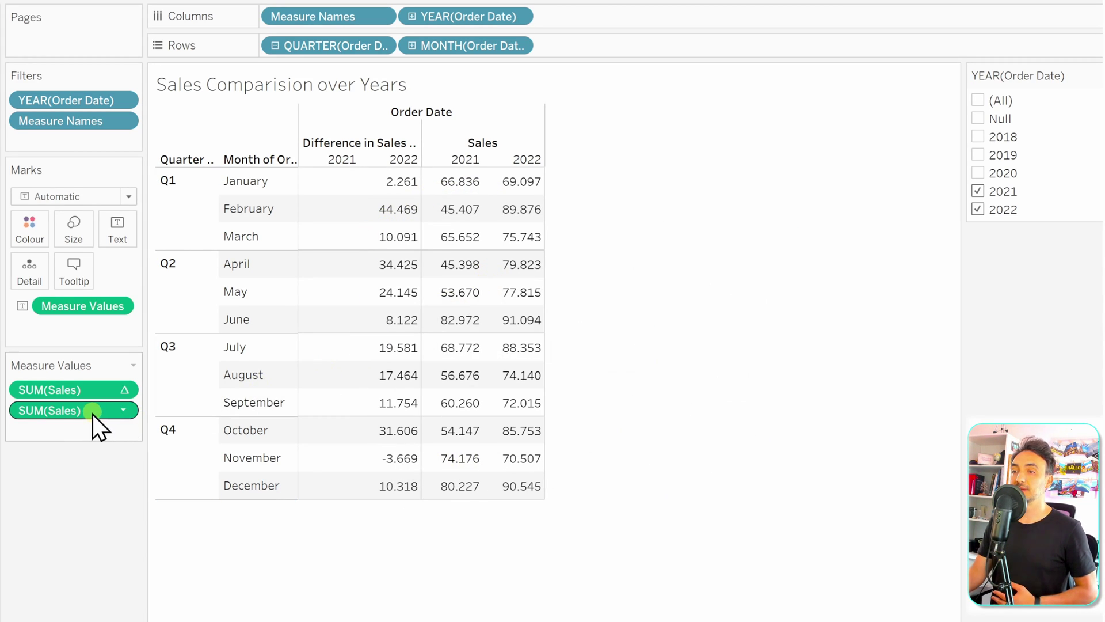
Step: Put SUM(Sales) and the difference measure on Columns and set all marks to Bar
{"action": "left_click_drag", "start_coordinate": [36, 406], "coordinate": [613, 30]}
{"action": "left_click_drag", "start_coordinate": [85, 285], "coordinate": [600, 19]}
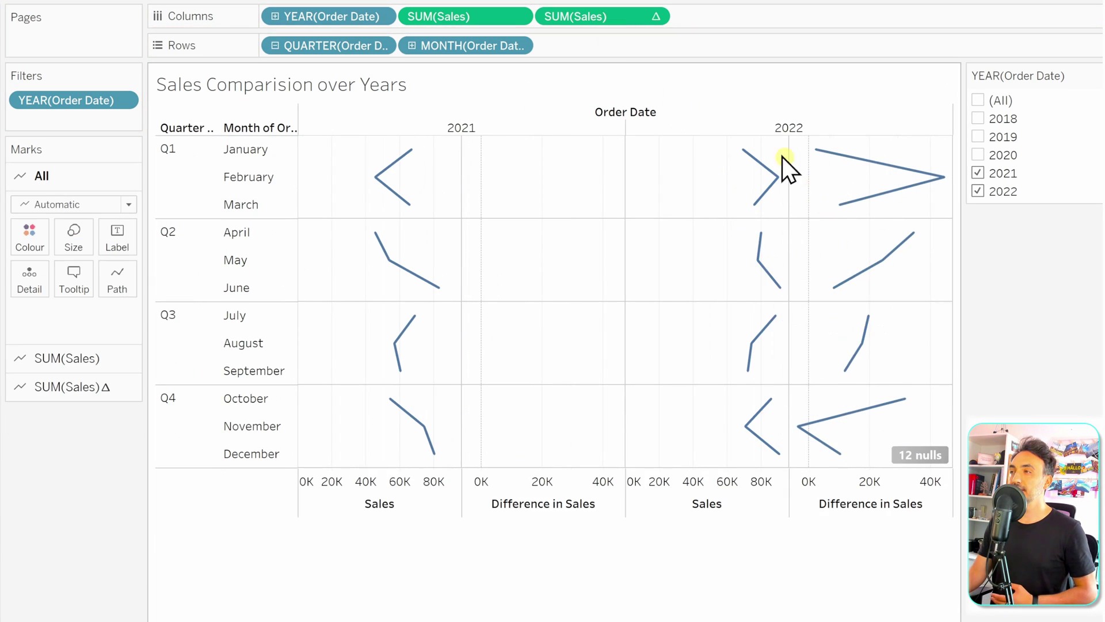
{"action": "left_click", "coordinate": [67, 207]}
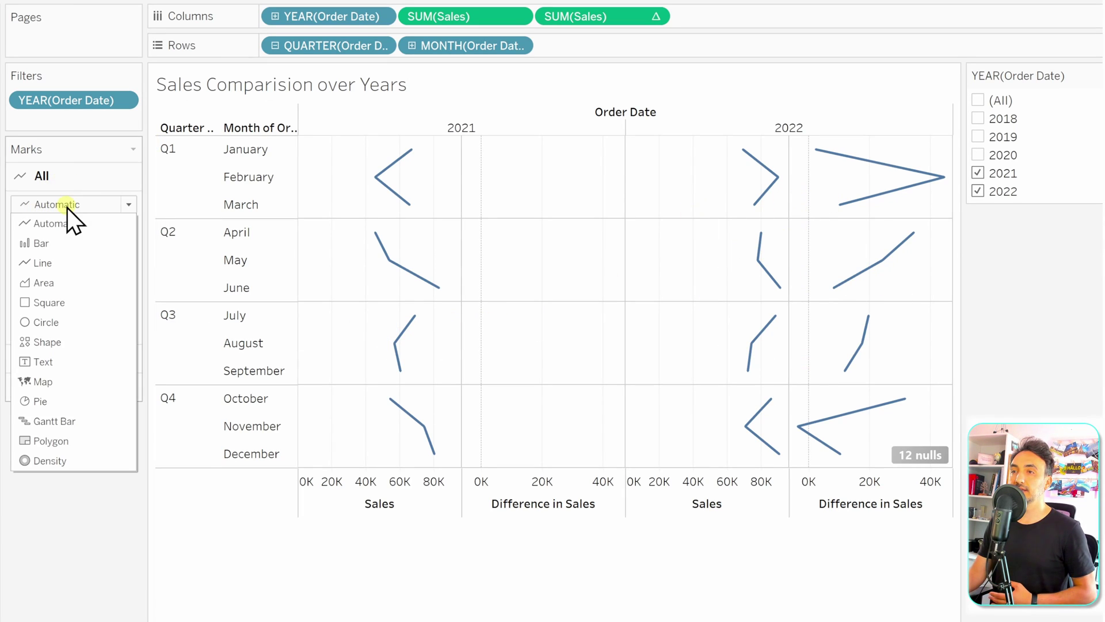
{"action": "left_click", "coordinate": [98, 244]}
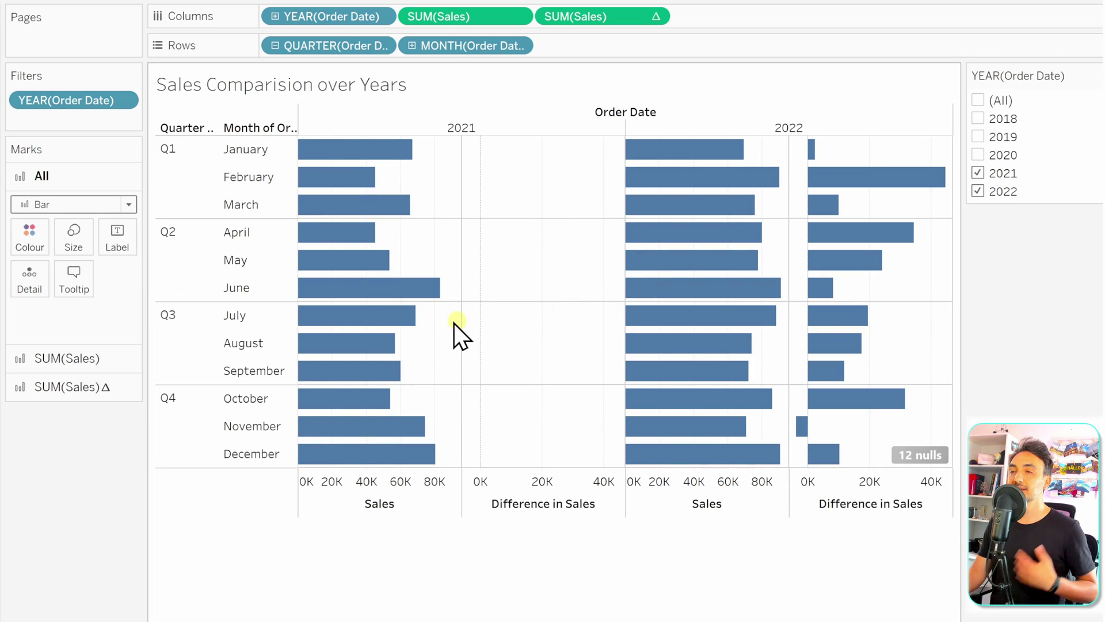
{"action": "mouse_move", "coordinate": [813, 150]}
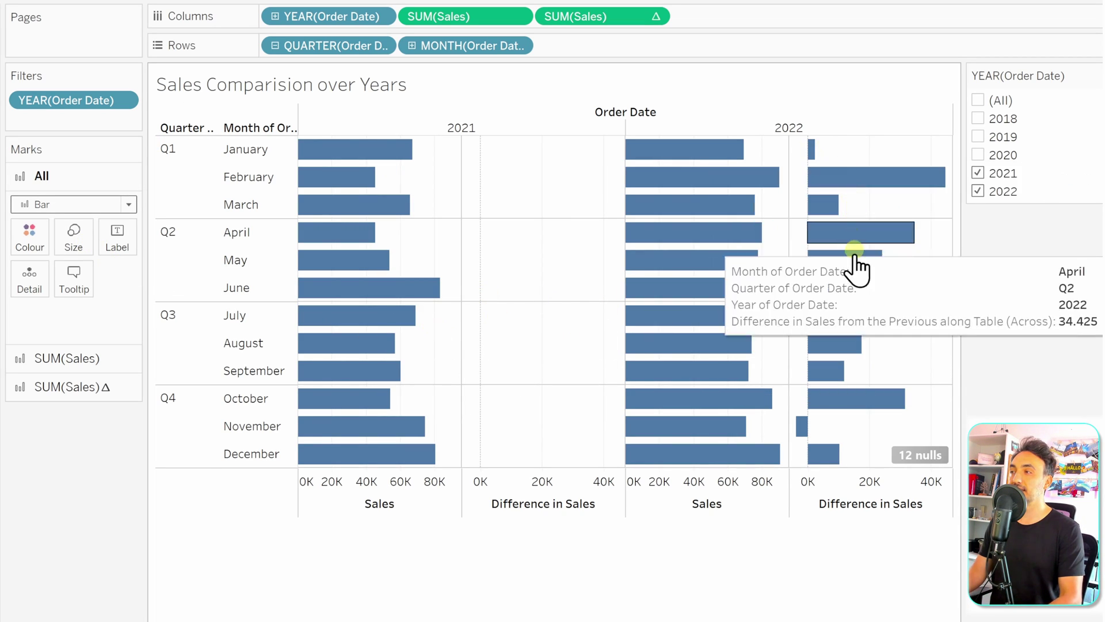
Step: Colour the SUM(Sales)Δ bars by their values, then bring up the Sales card's colour options
{"action": "left_click", "coordinate": [92, 389]}
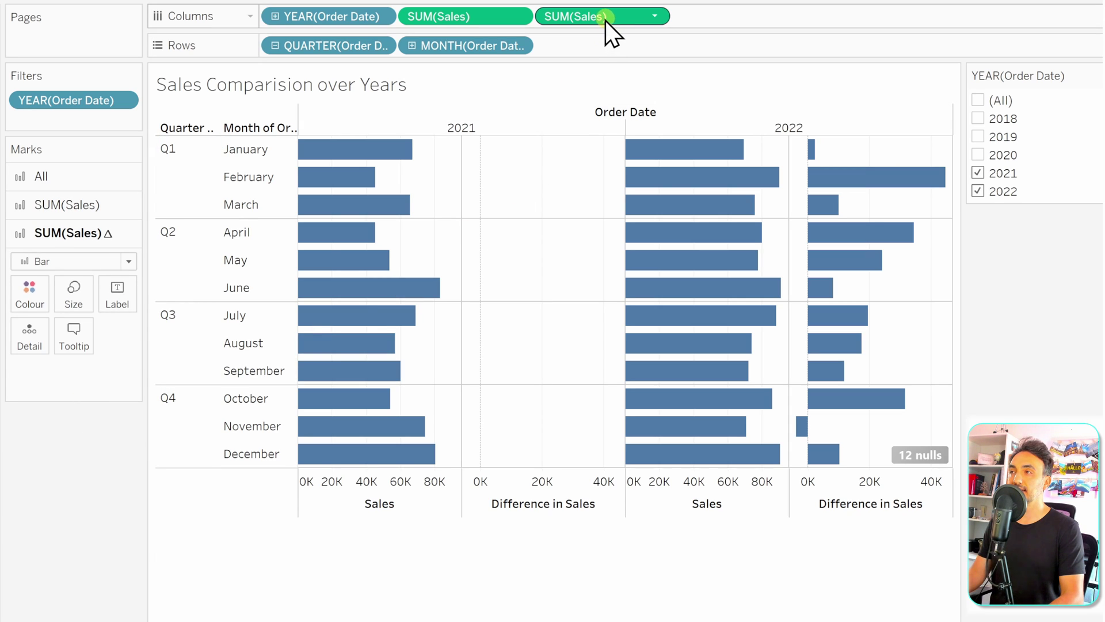
{"action": "left_click_drag", "start_coordinate": [591, 20], "coordinate": [36, 296]}
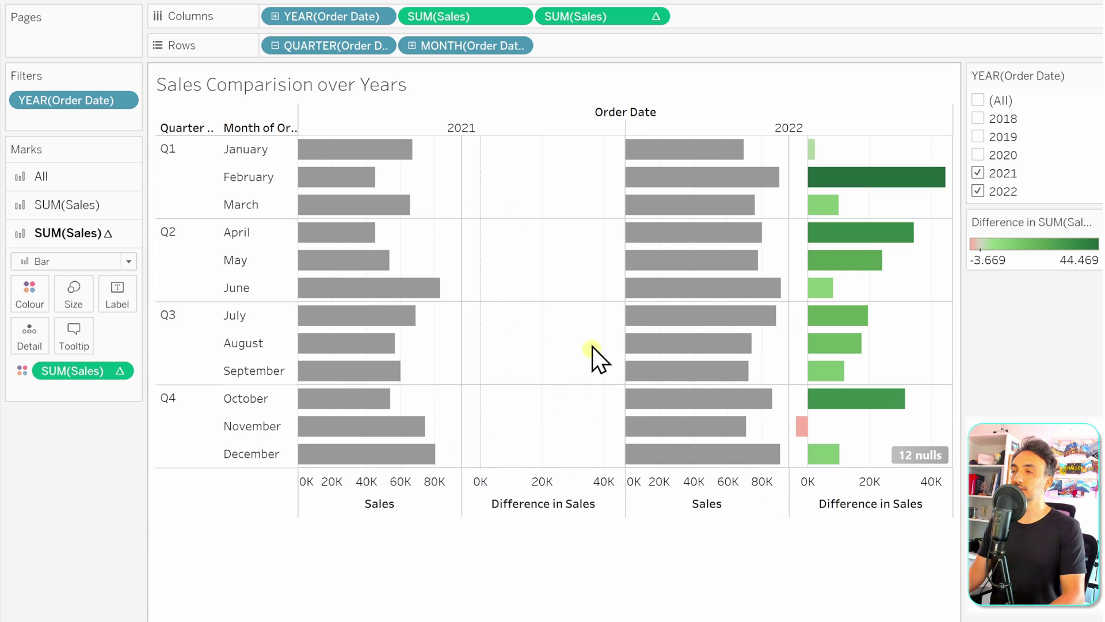
{"action": "left_click", "coordinate": [57, 207]}
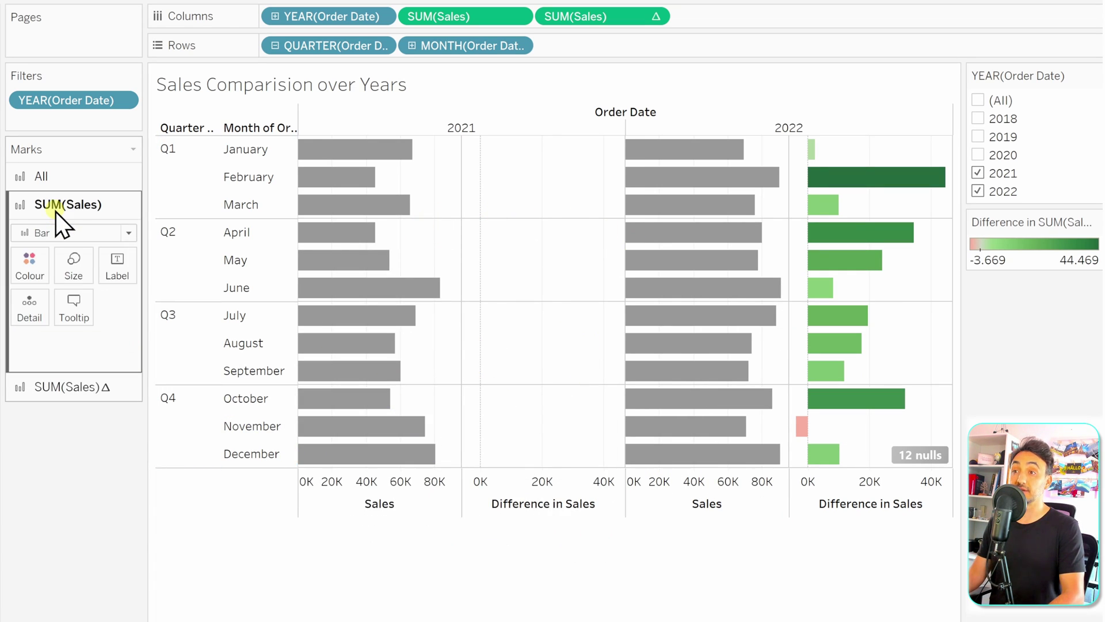
{"action": "left_click", "coordinate": [37, 266]}
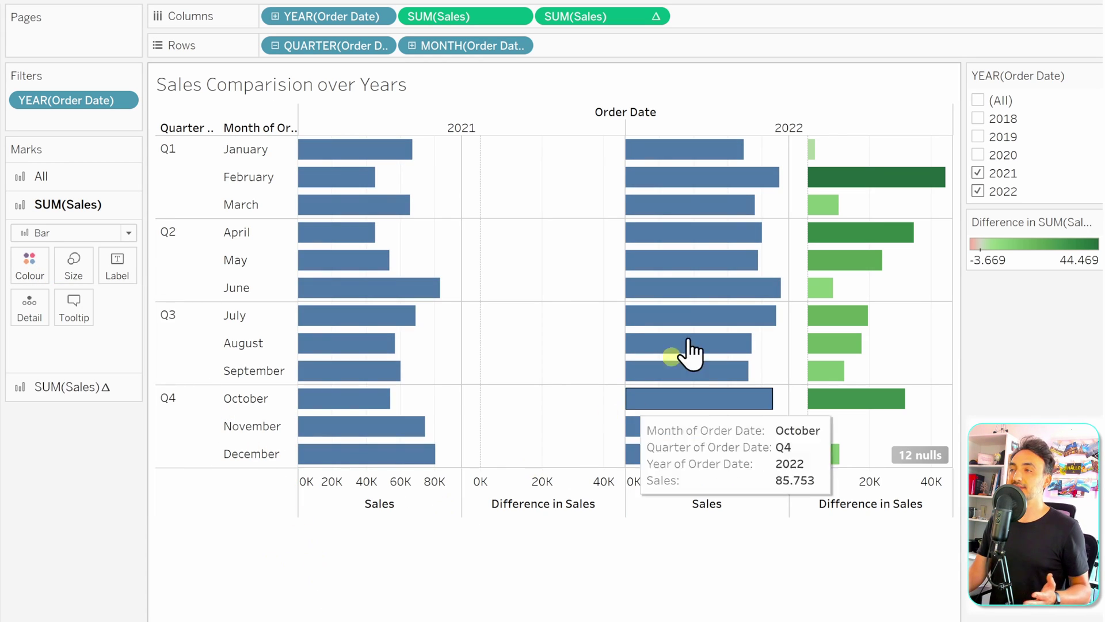
{"action": "mouse_move", "coordinate": [727, 438]}
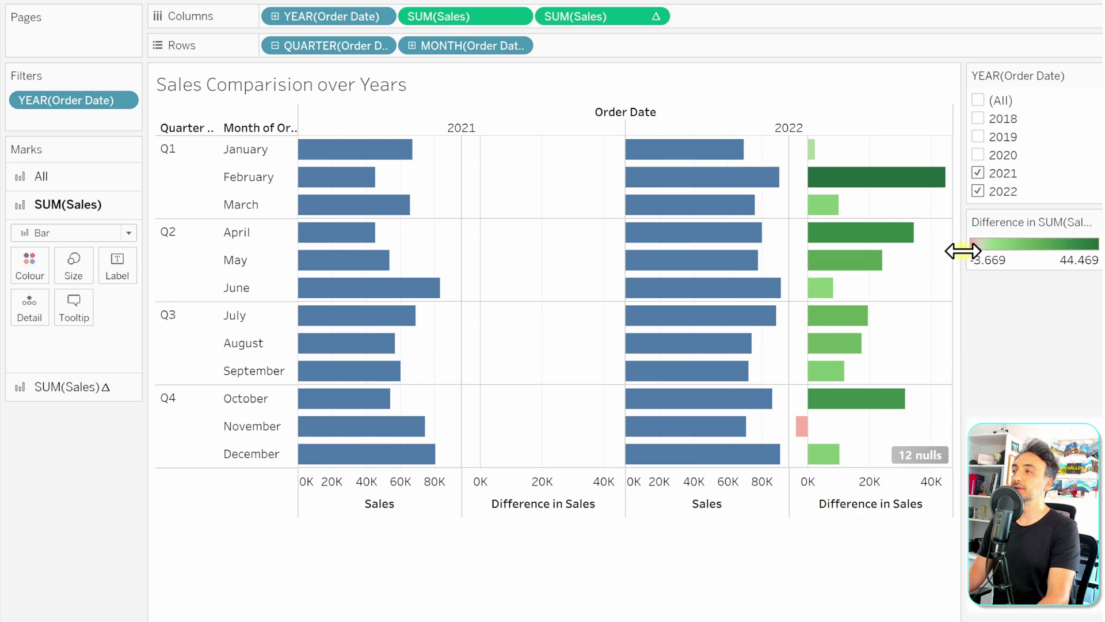
{"action": "mouse_move", "coordinate": [802, 426]}
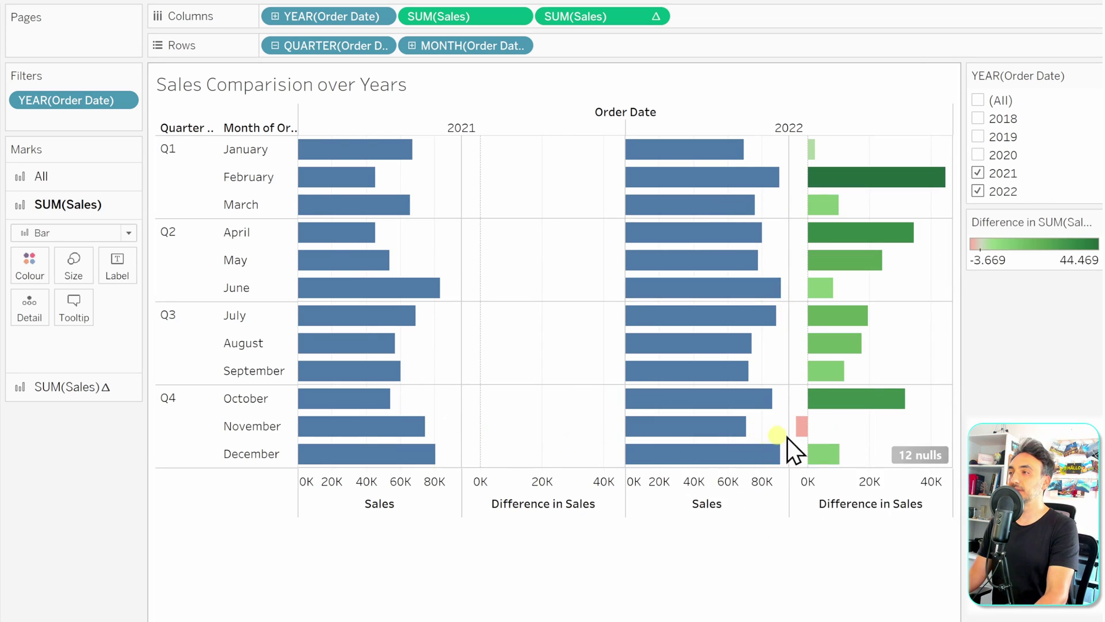
{"action": "mouse_move", "coordinate": [817, 152]}
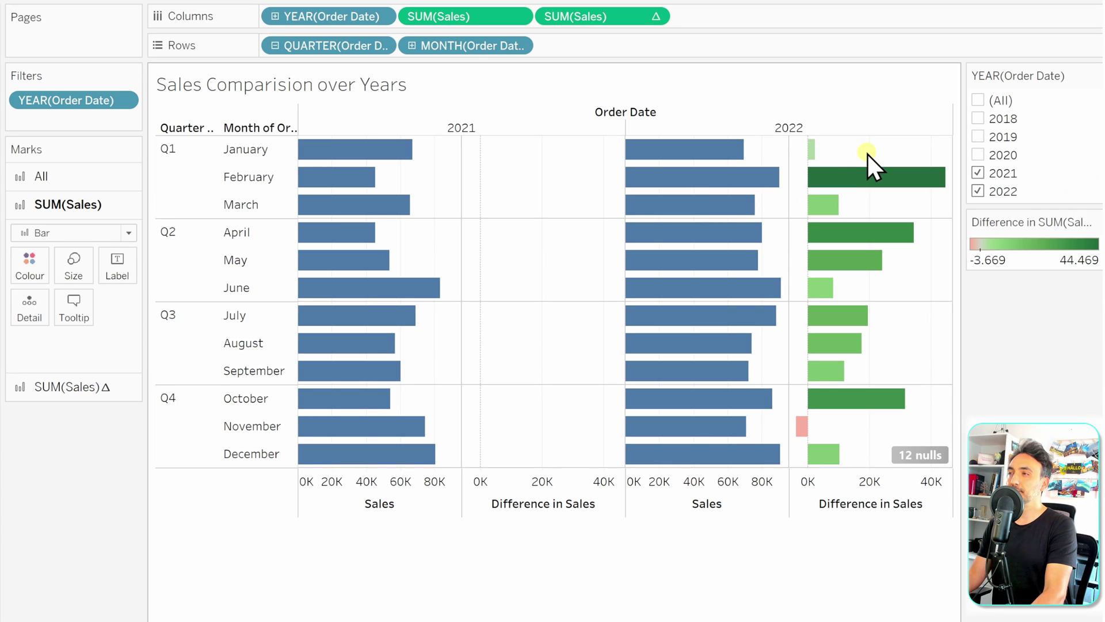
{"action": "mouse_move", "coordinate": [885, 183]}
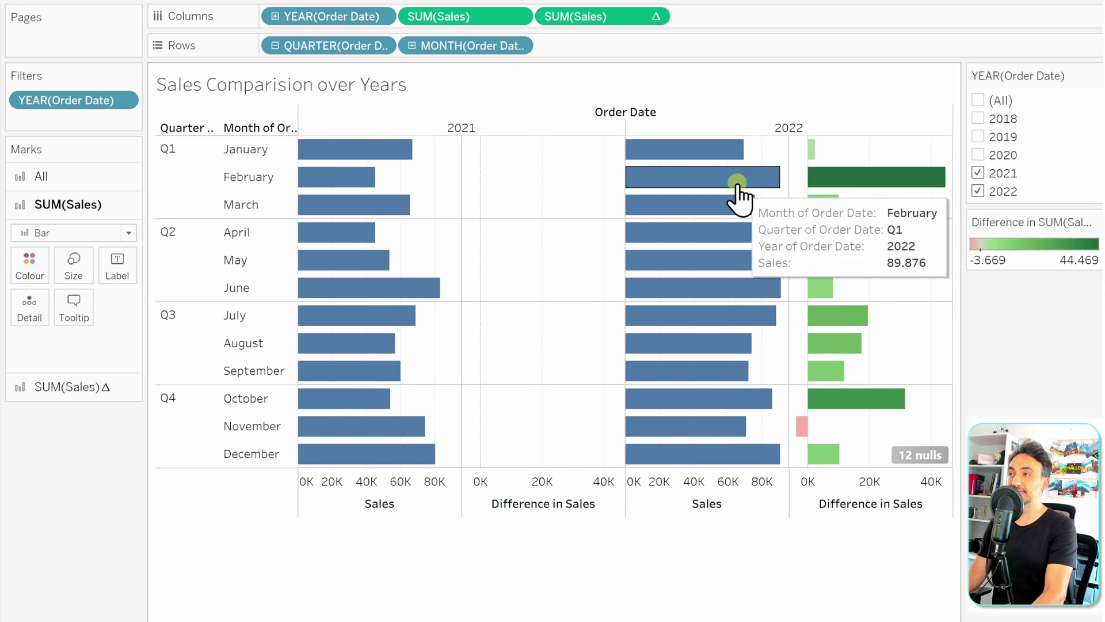
{"action": "mouse_move", "coordinate": [764, 185]}
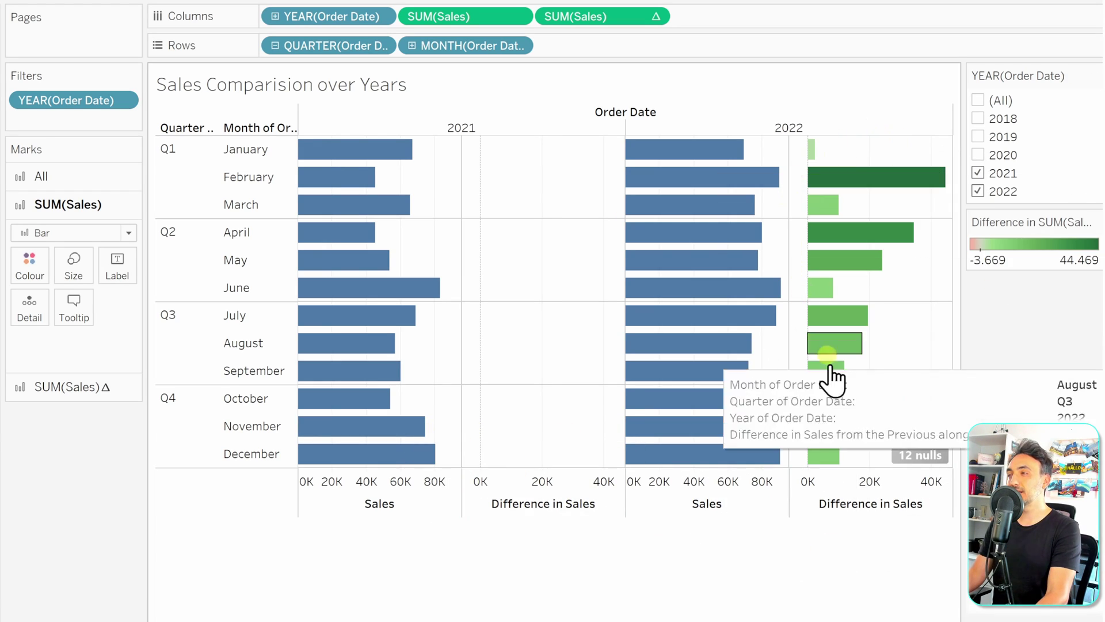
{"action": "mouse_move", "coordinate": [668, 417]}
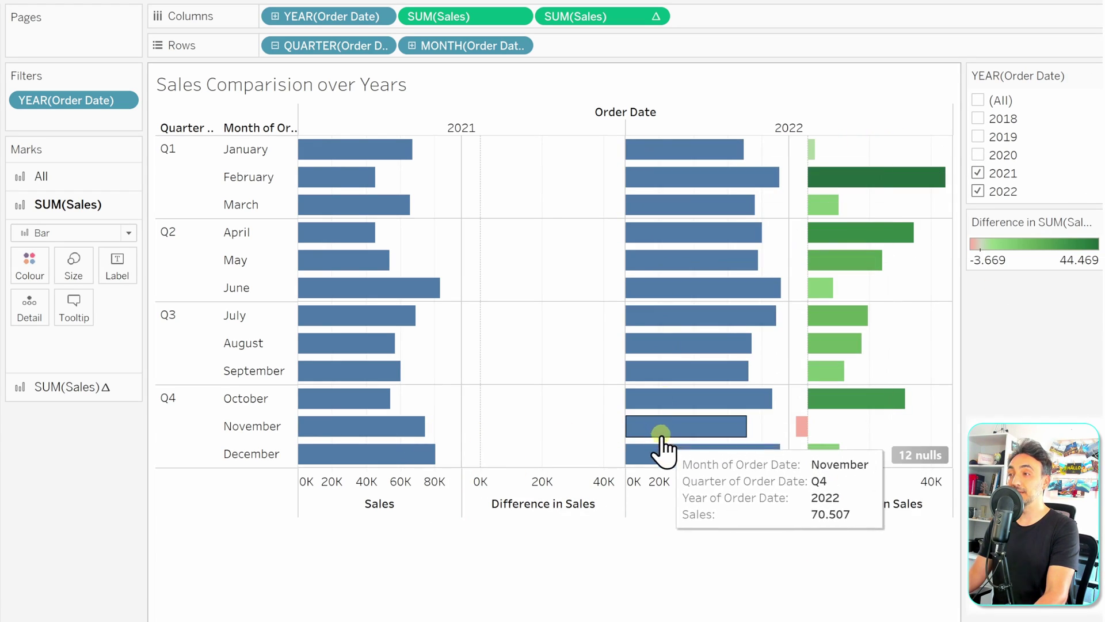
{"action": "mouse_move", "coordinate": [678, 175]}
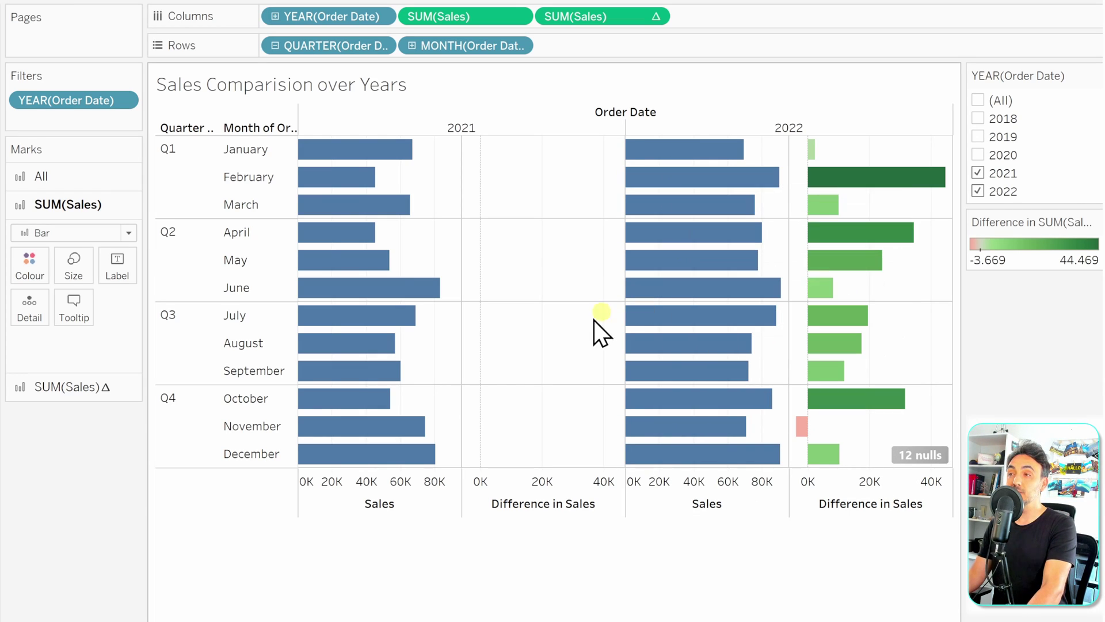